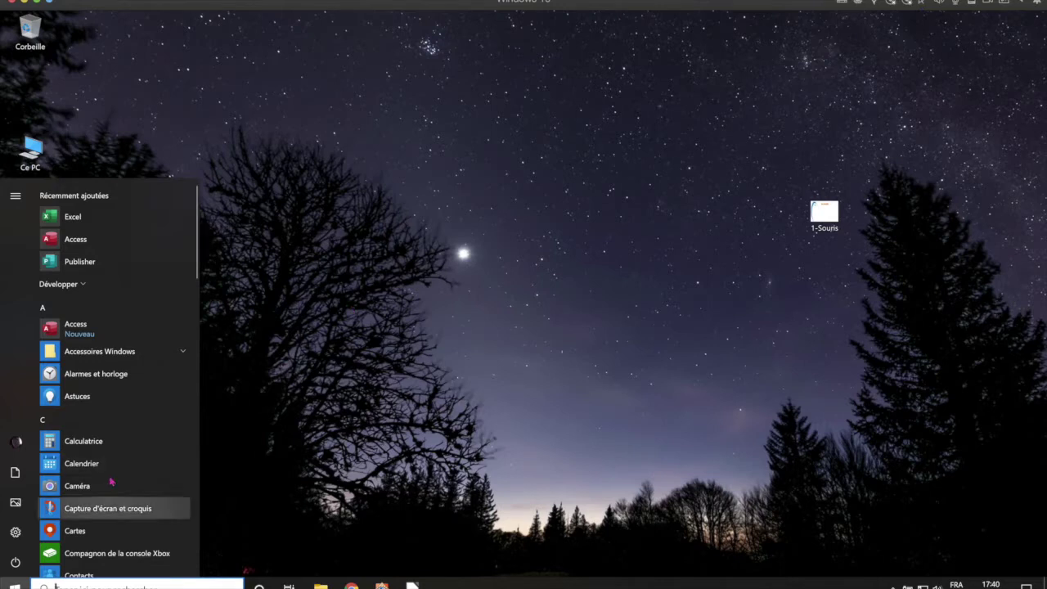
- Open the display page of the Options d'ergonomie settings and apply a text size of about 193 %
mouse_move(16, 537)
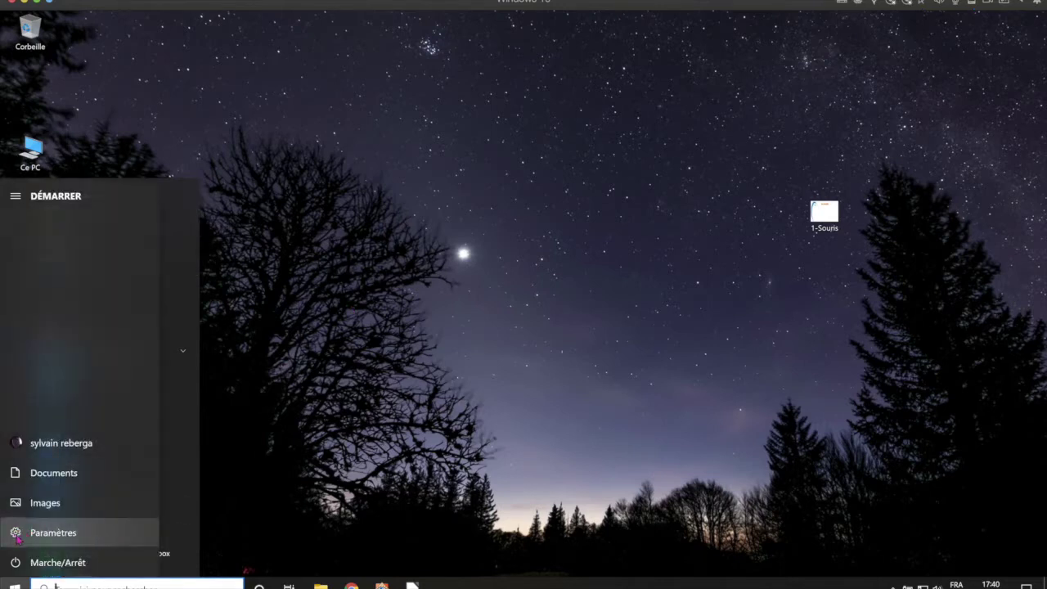
left_click(16, 534)
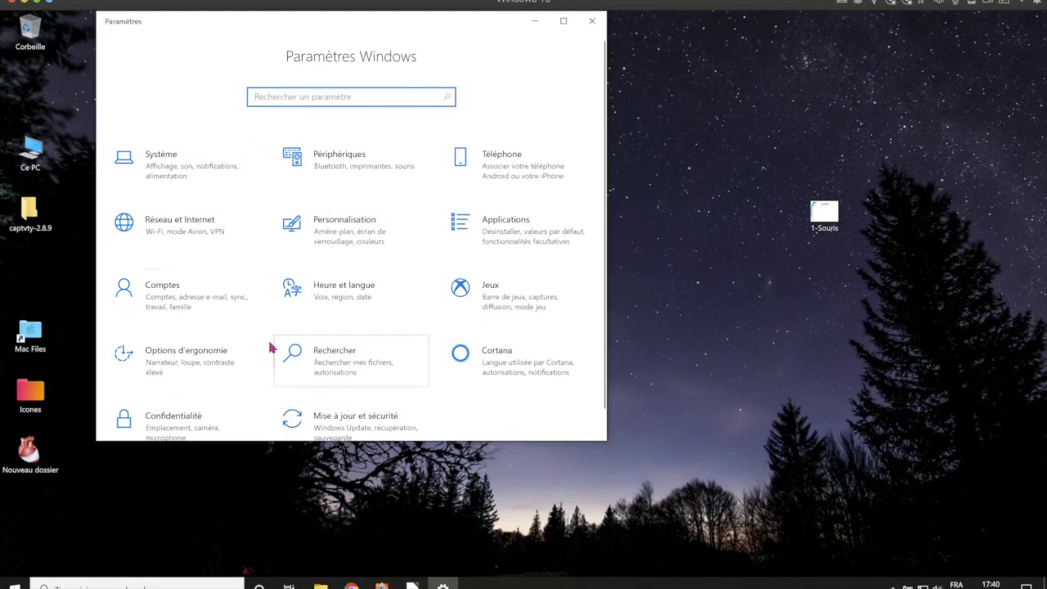
left_click(192, 355)
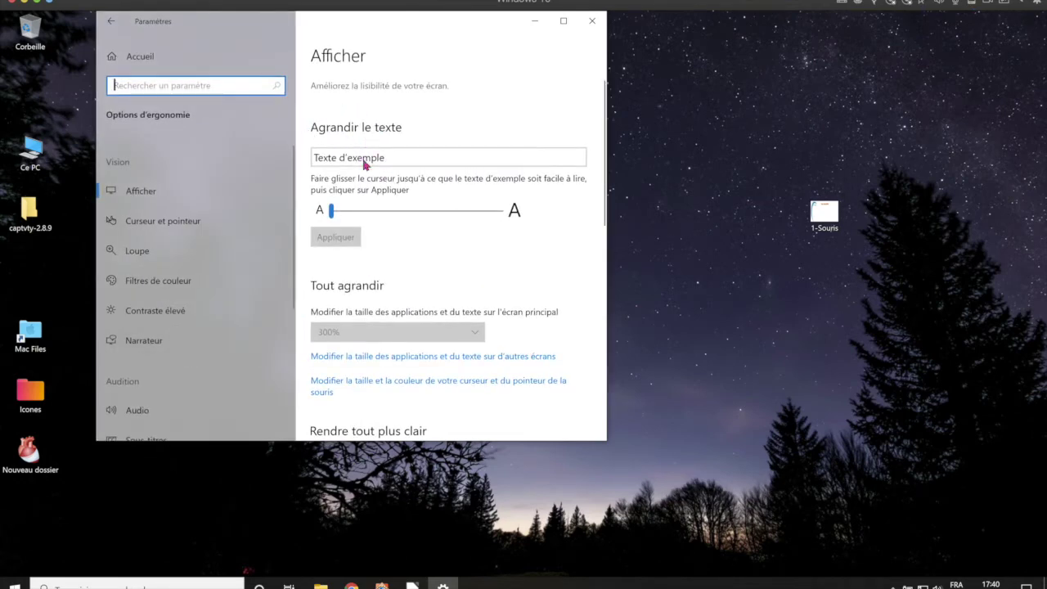
left_click_drag(333, 215, 459, 234)
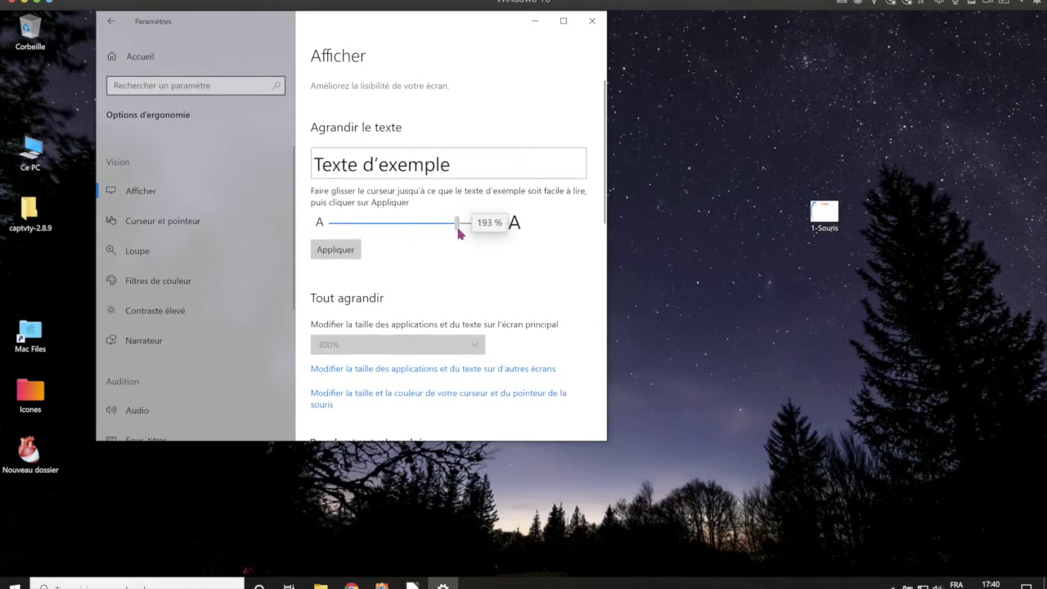
left_click_drag(459, 234, 455, 234)
left_click(344, 249)
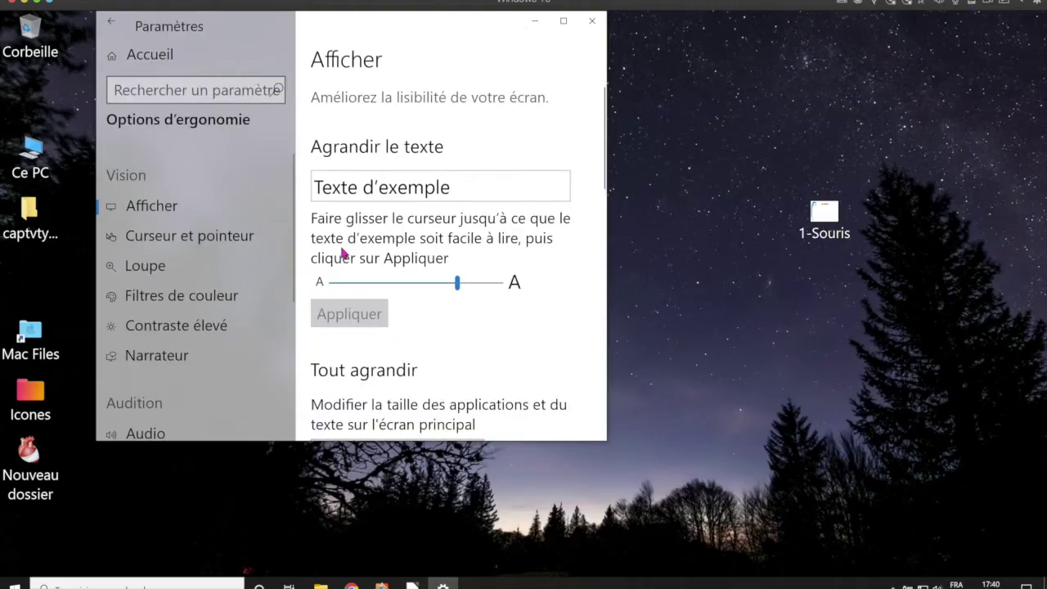
- Reduce the text size to a medium setting, apply it, and restore the smallest text size
left_click_drag(459, 286, 393, 292)
left_click(363, 305)
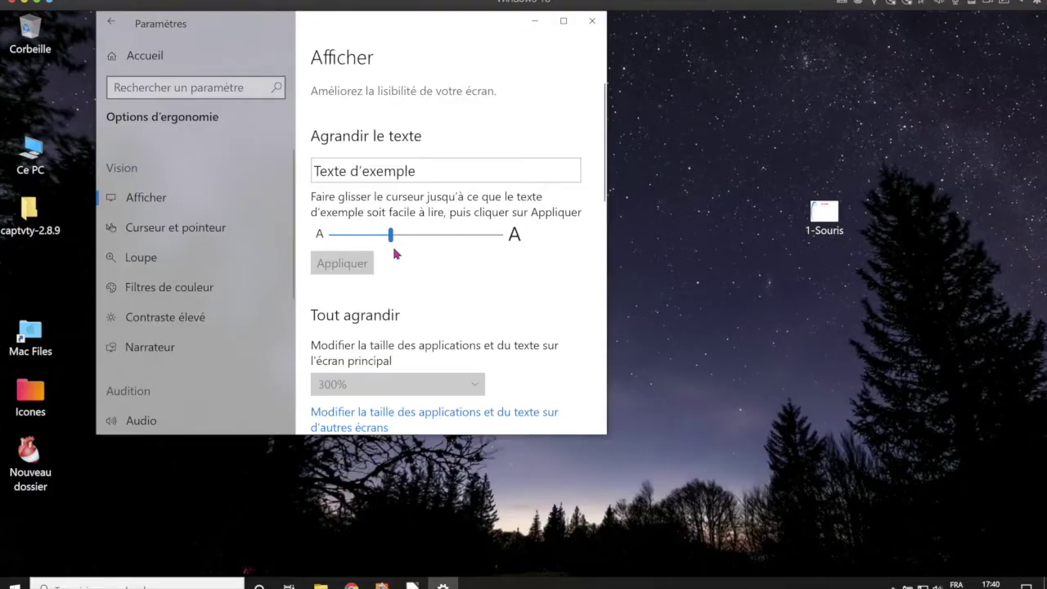
left_click_drag(392, 237, 324, 247)
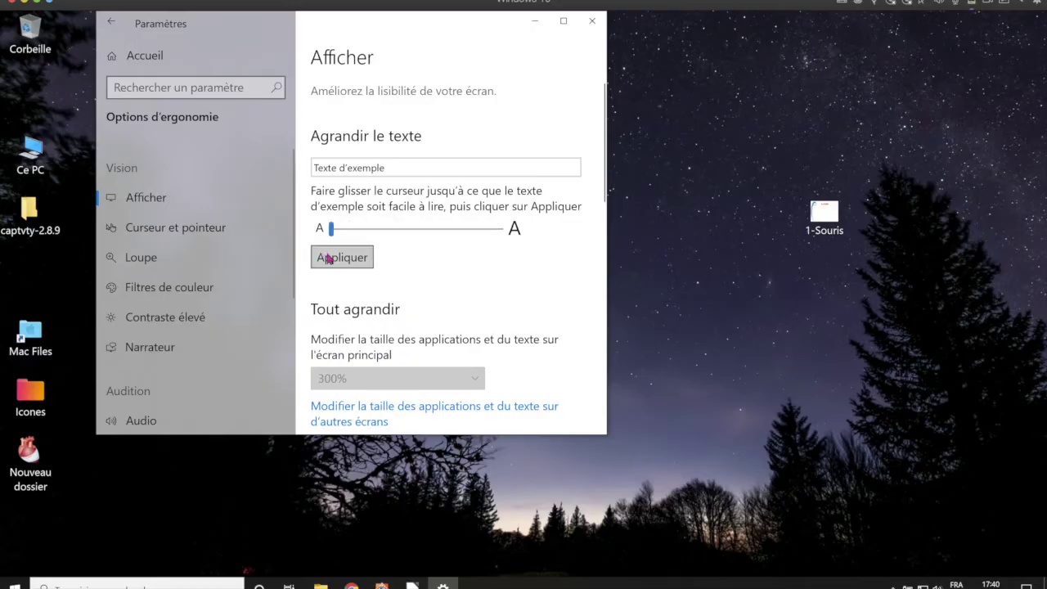
left_click(329, 260)
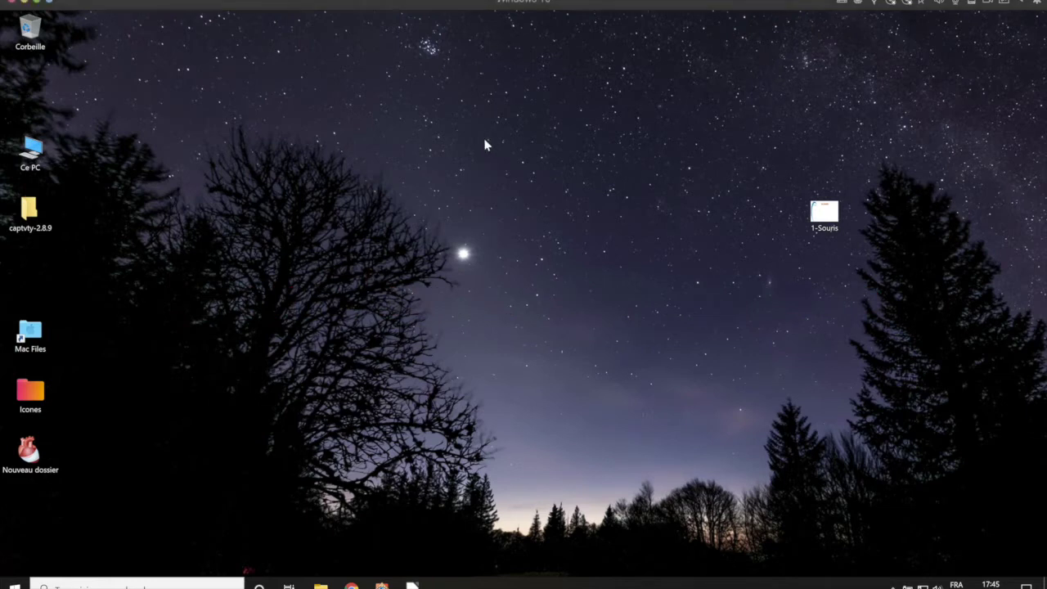
- Open the Curseur et pointeur settings under Options d'ergonomie and try a larger pointer before restoring the smallest size
key("super")
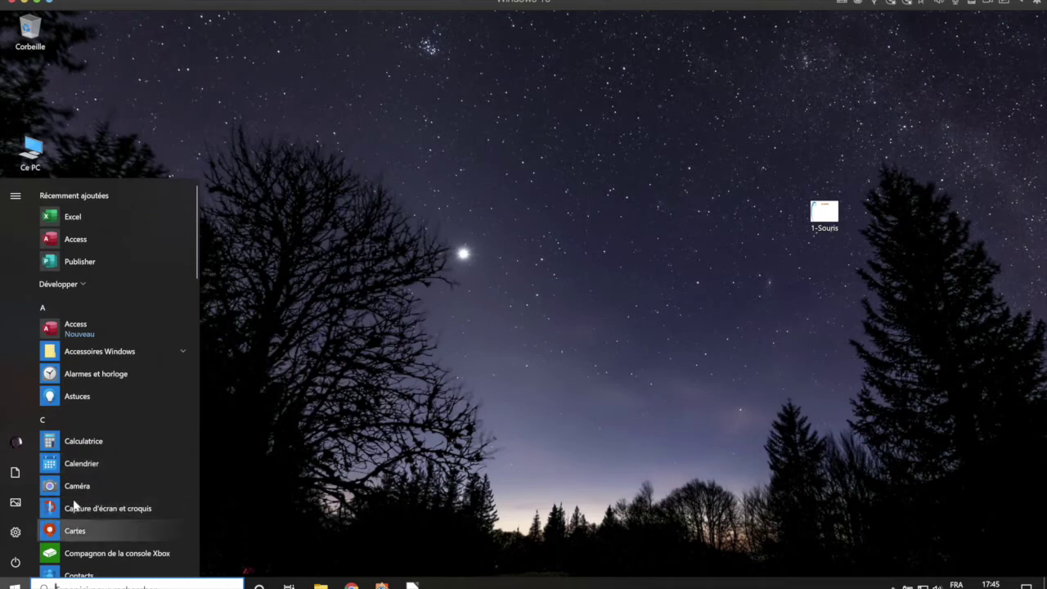
left_click(16, 532)
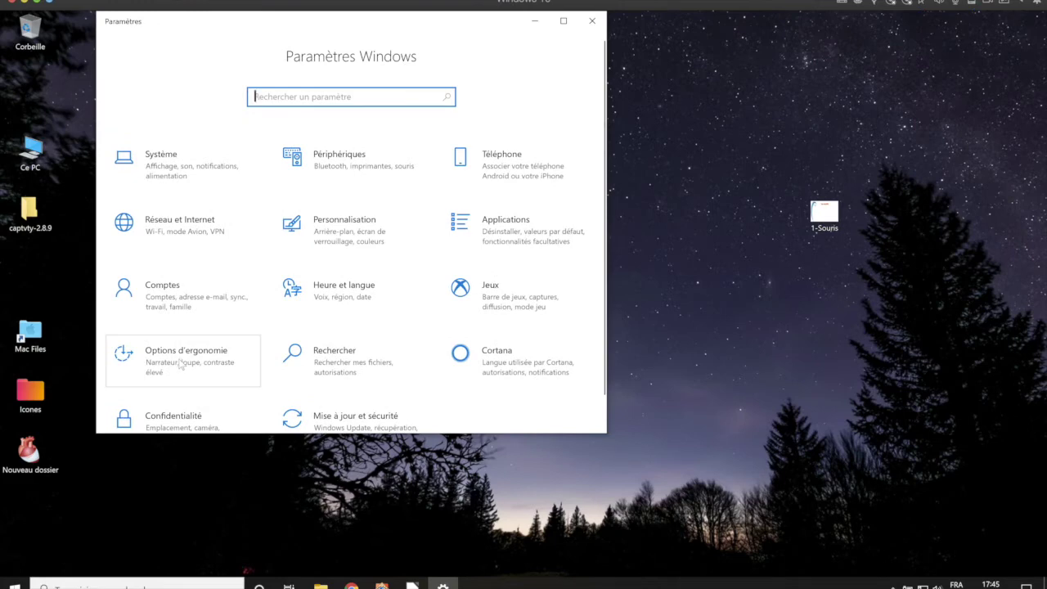
left_click(180, 363)
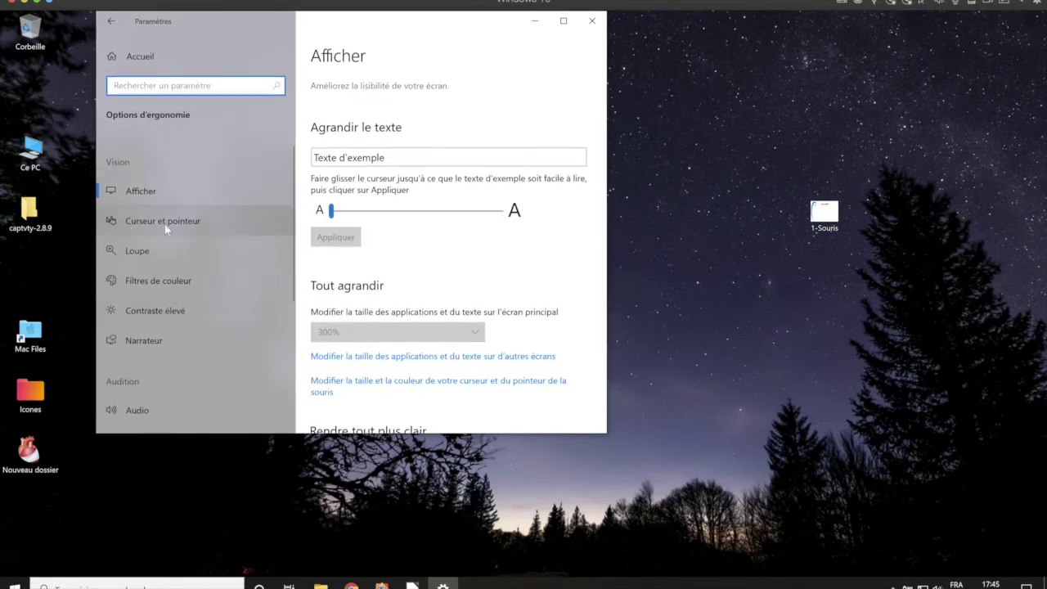
left_click(167, 224)
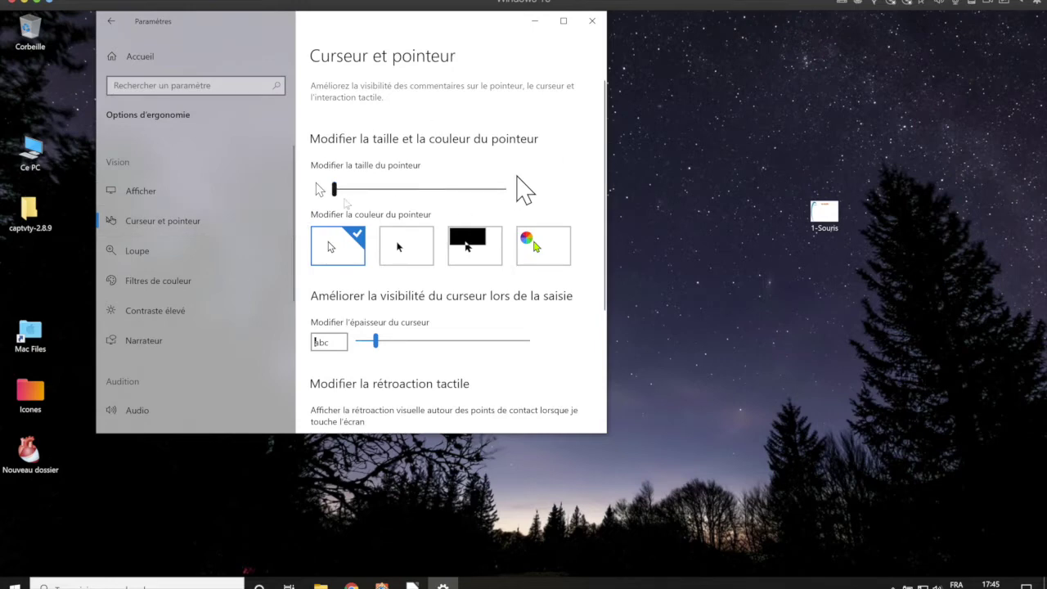
left_click_drag(336, 195, 431, 205)
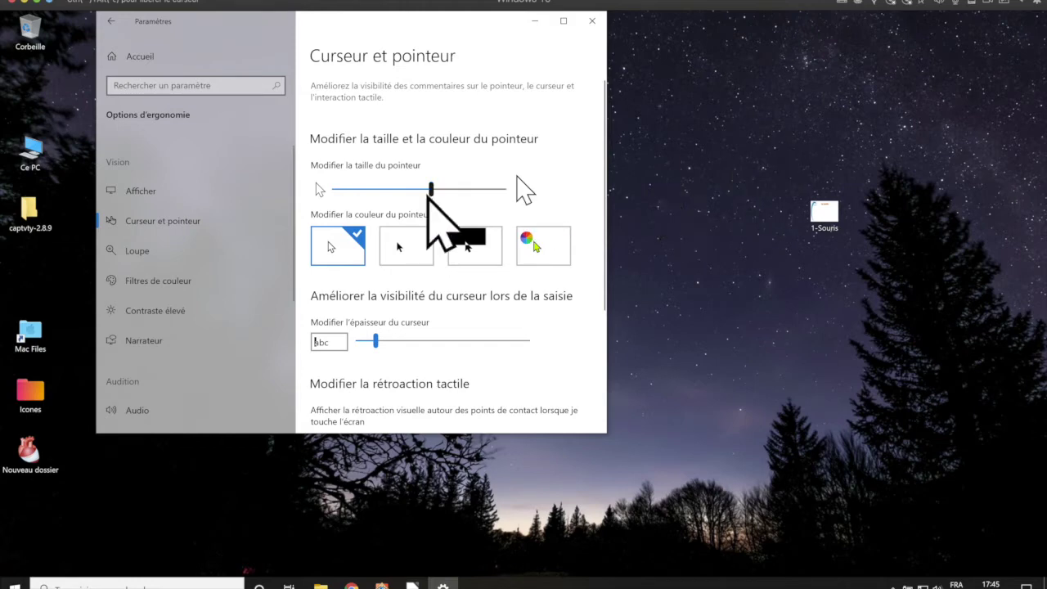
left_click_drag(431, 189, 145, 184)
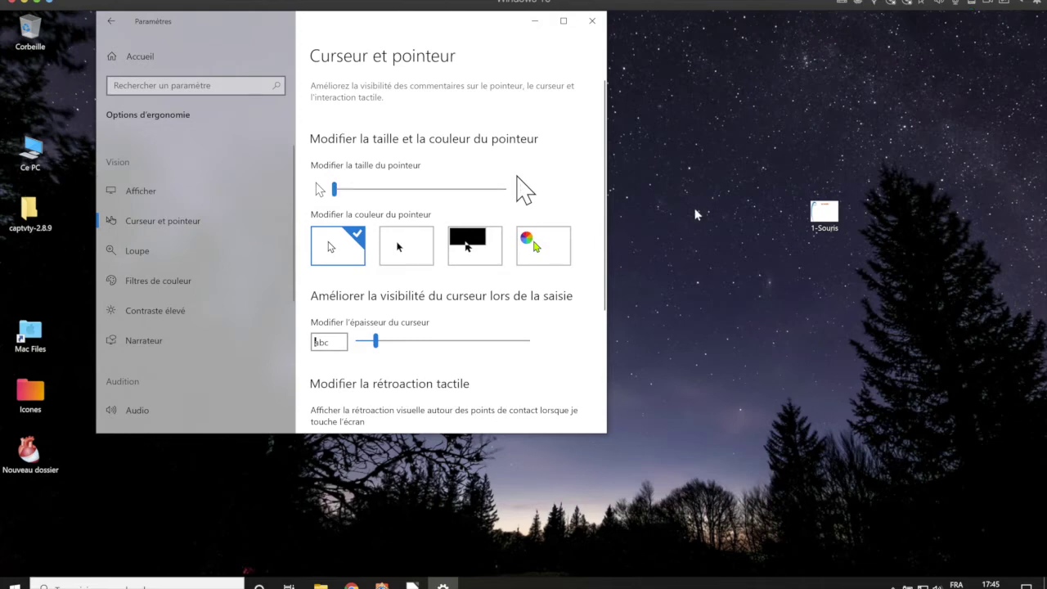
- Try the black and inverted pointer colours and select the custom colour option with magenta
left_click(415, 258)
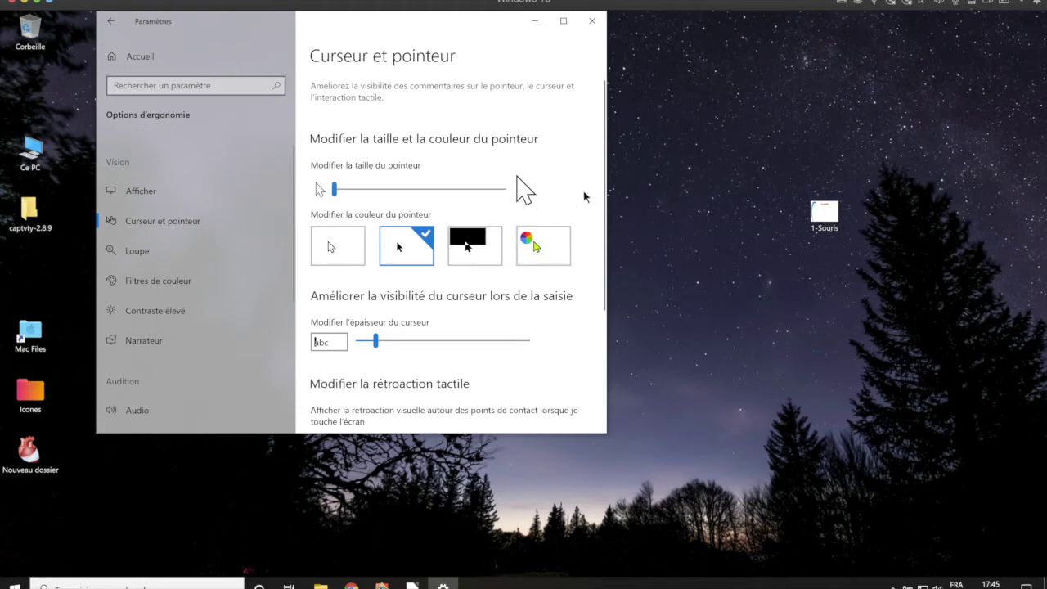
left_click(470, 256)
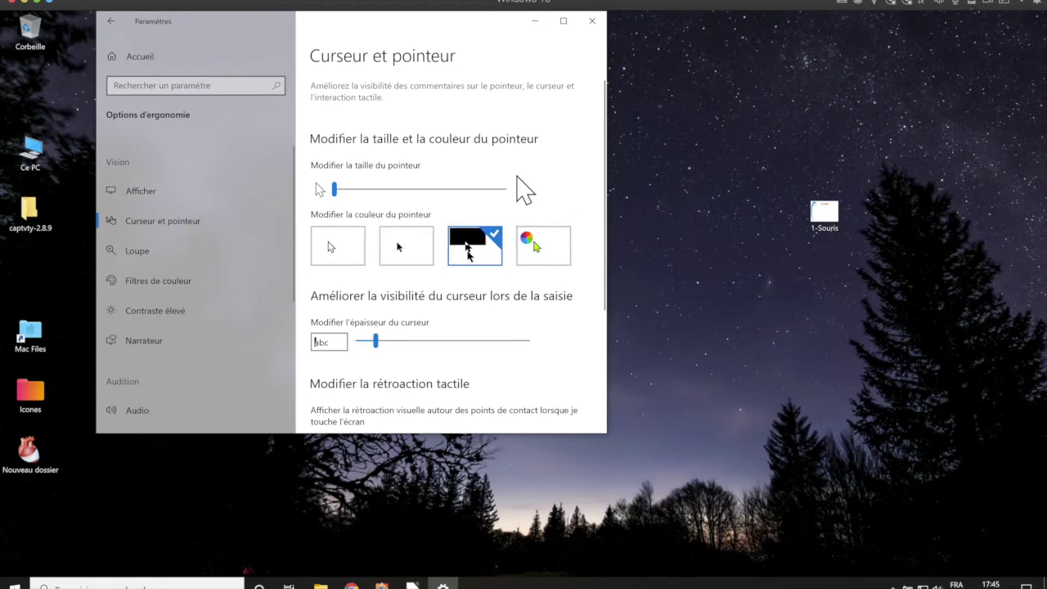
left_click(526, 248)
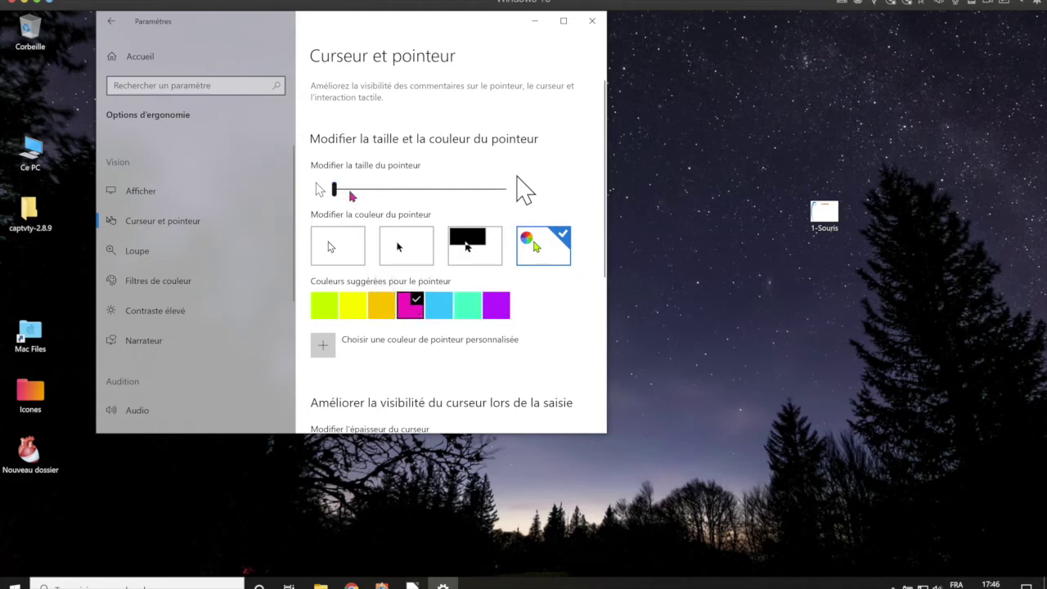
- Try a moderately larger magenta pointer and restore its smallest size
left_click_drag(335, 194, 394, 193)
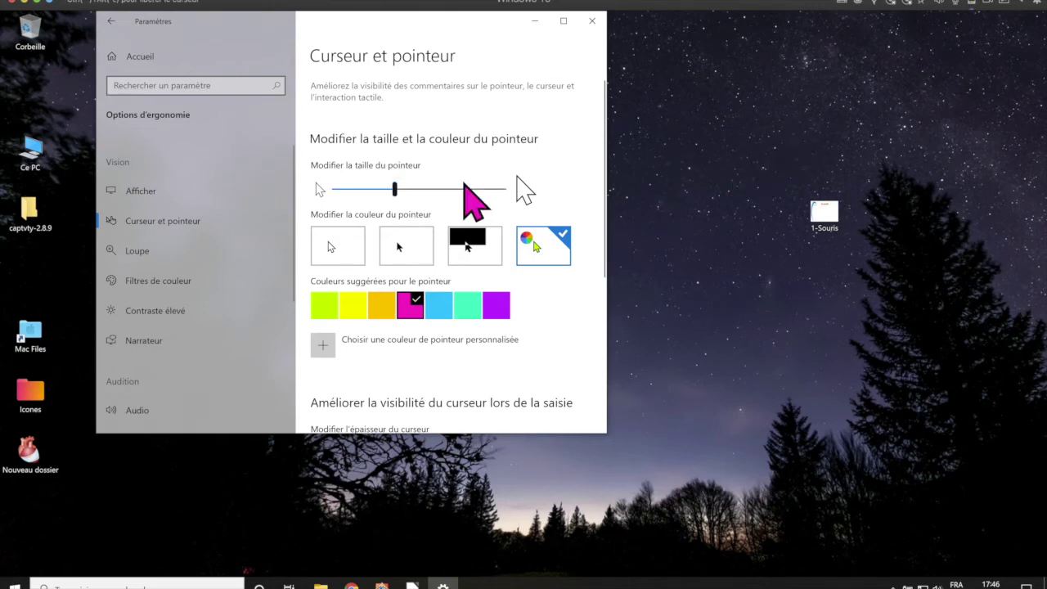
left_click_drag(395, 191, 334, 189)
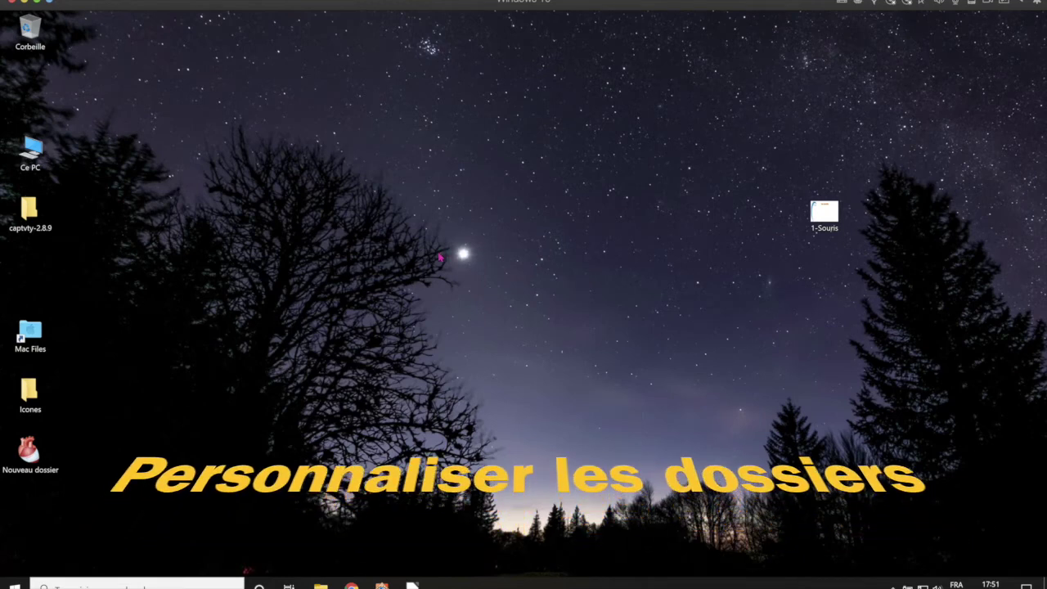
- Move the Icones folder to the middle of the desktop and open the customization options in its properties
left_click_drag(23, 407, 534, 278)
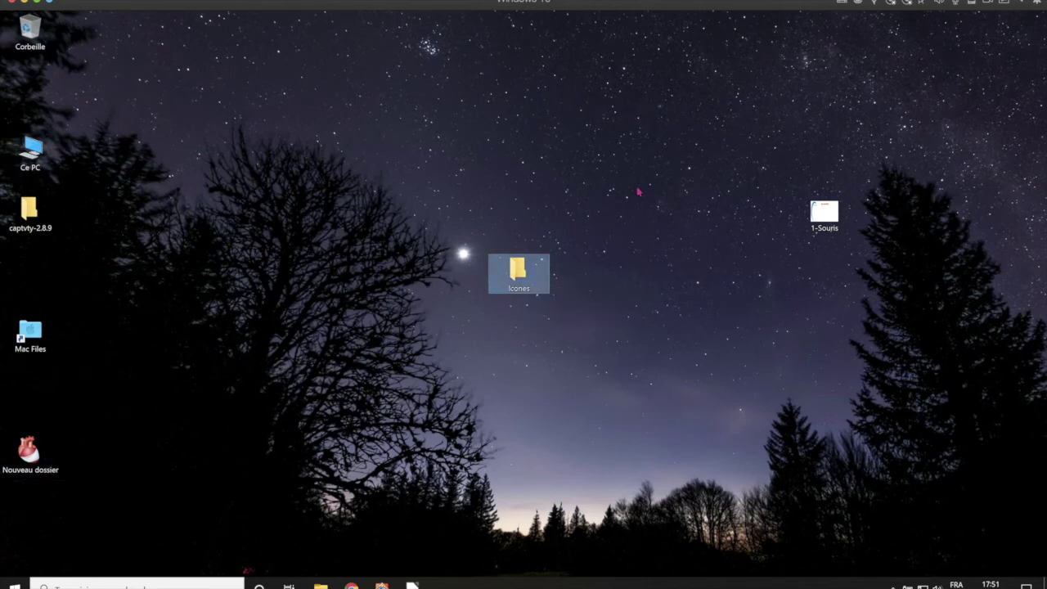
right_click(517, 279)
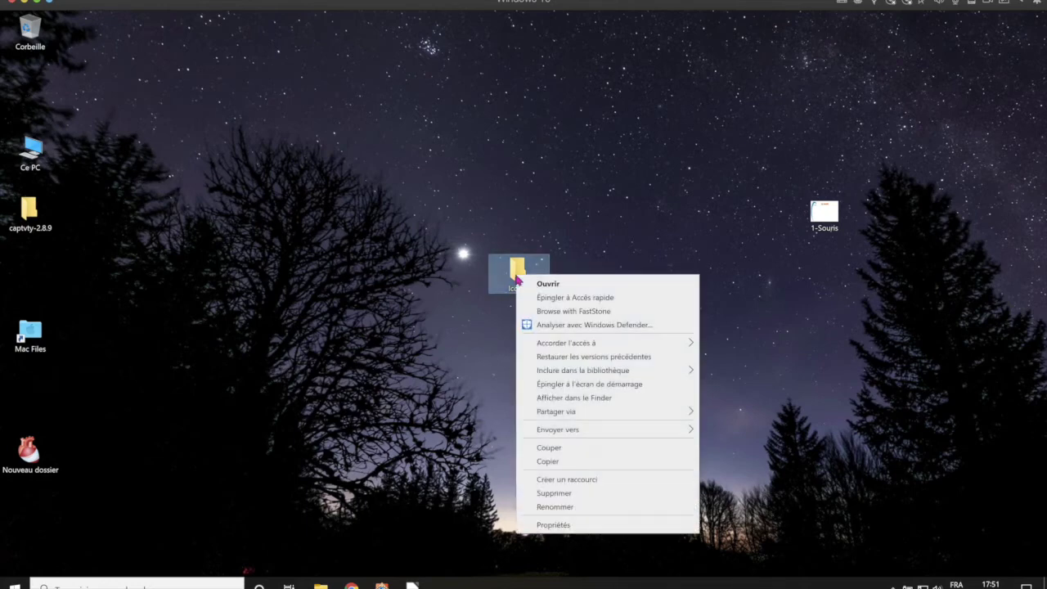
left_click(555, 524)
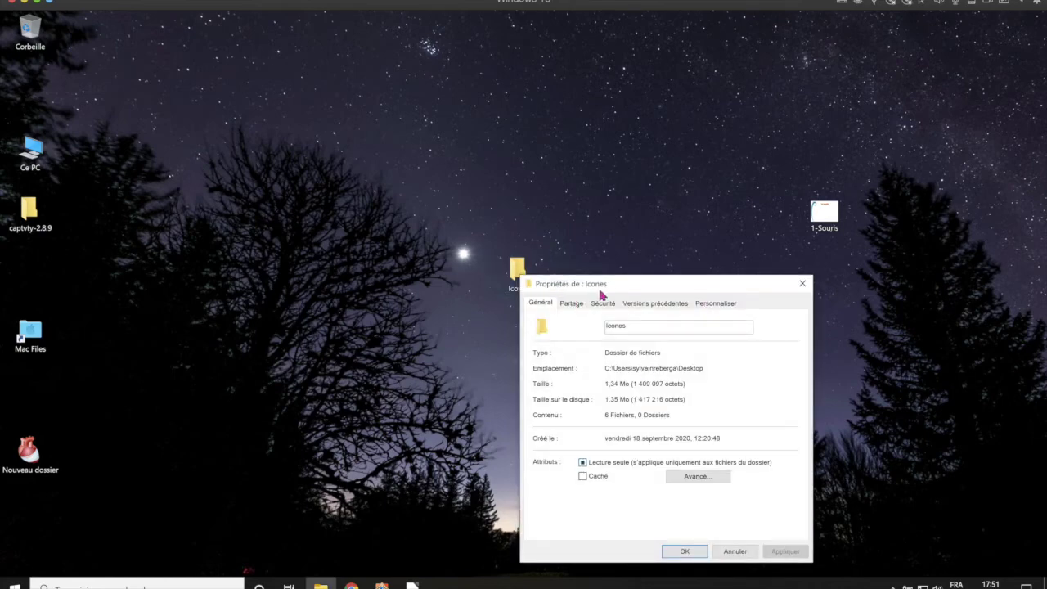
left_click(716, 304)
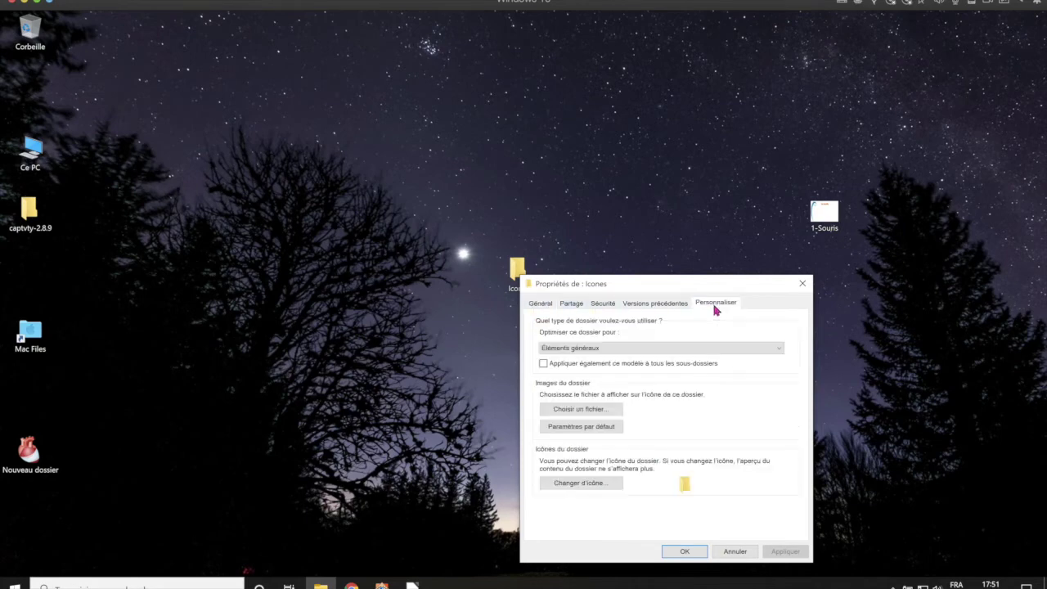
left_click_drag(680, 290, 584, 109)
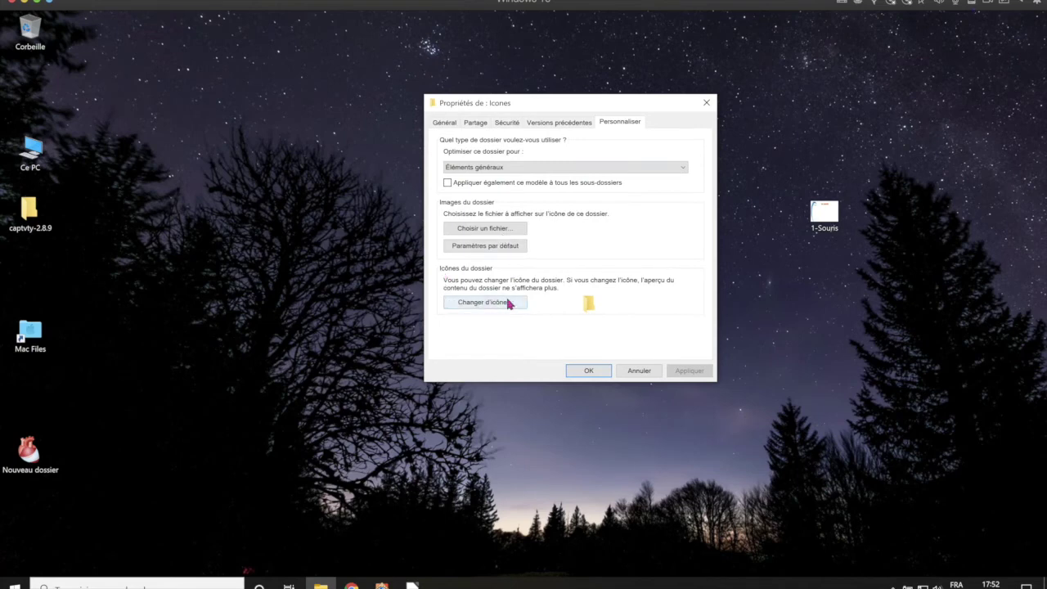
- Change the Icones folder's icon to the yellow shield with an exclamation mark from SHELL32.dll and save the properties
left_click(481, 304)
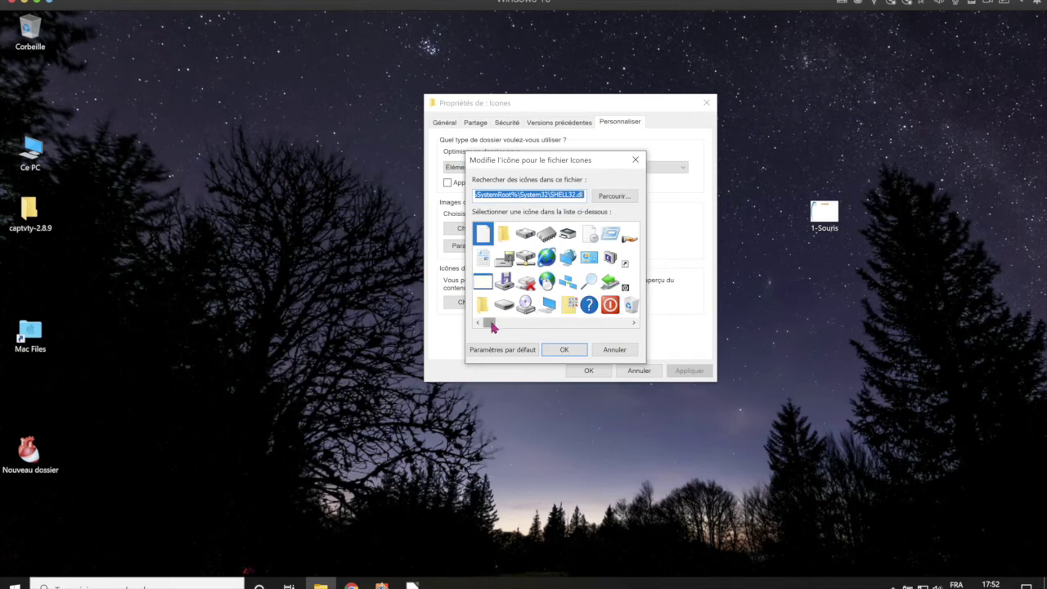
left_click_drag(492, 326, 594, 335)
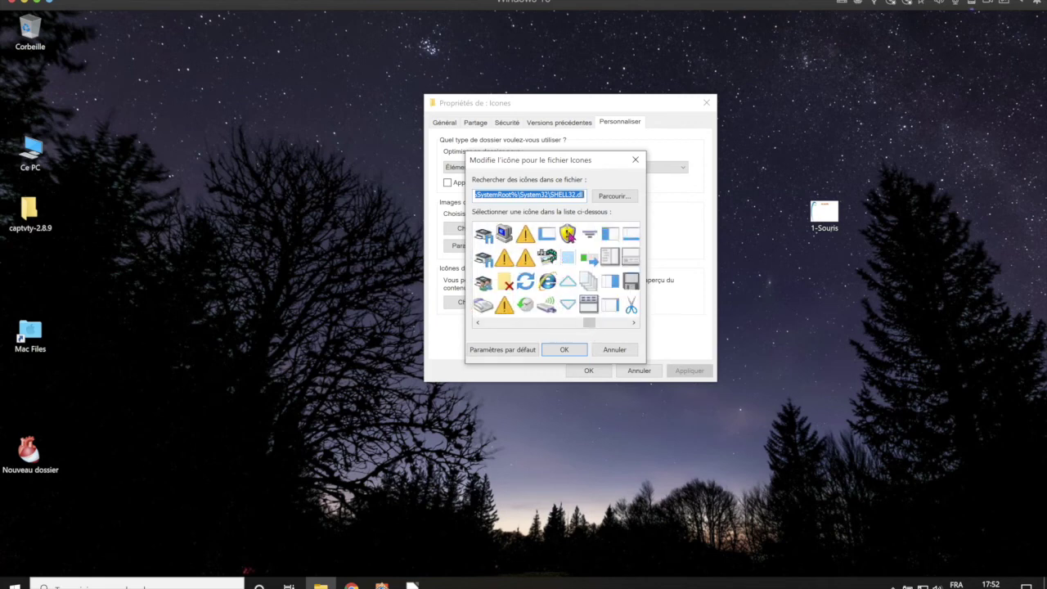
left_click(568, 236)
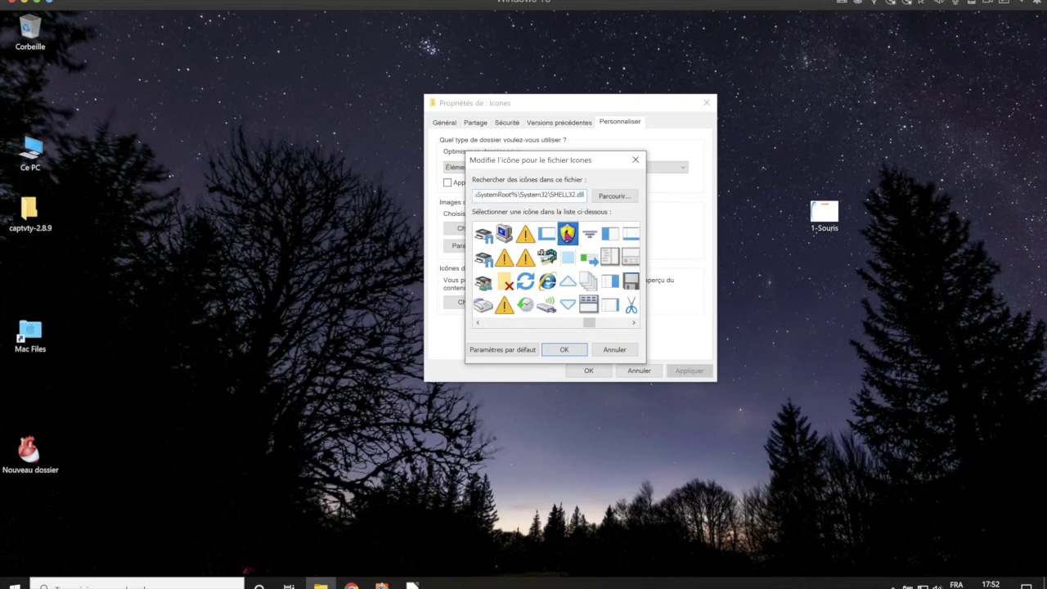
left_click(566, 351)
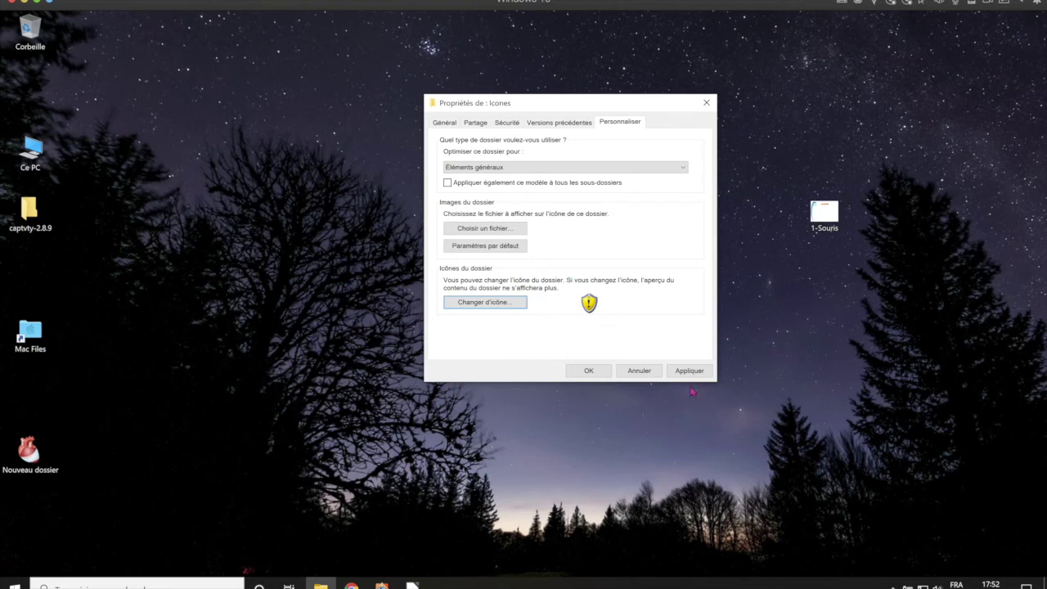
left_click(591, 370)
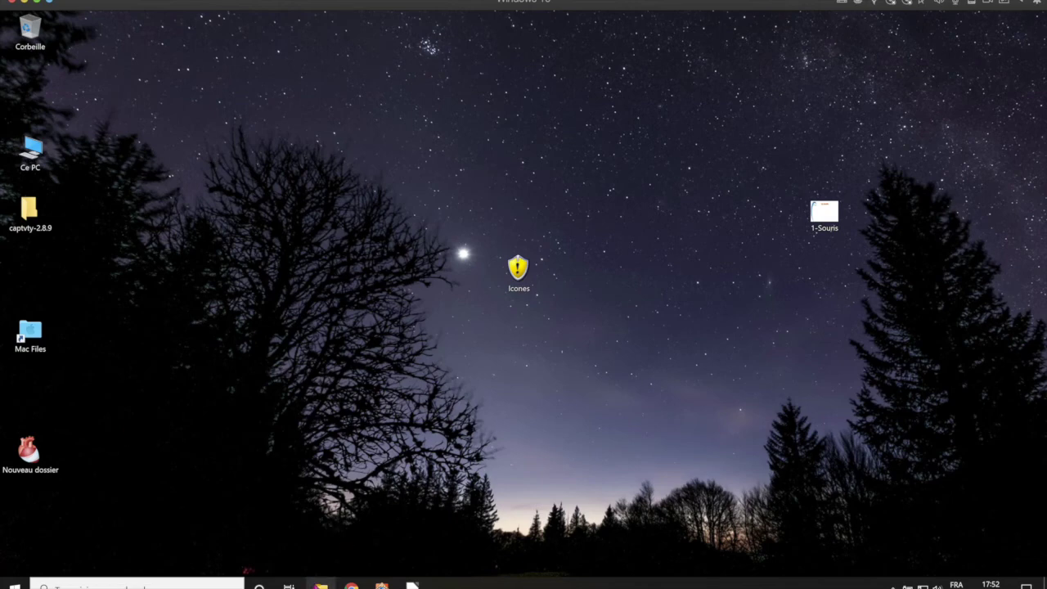
- Open the Documents folder in File Explorer to view its folders' custom icons
left_click(320, 584)
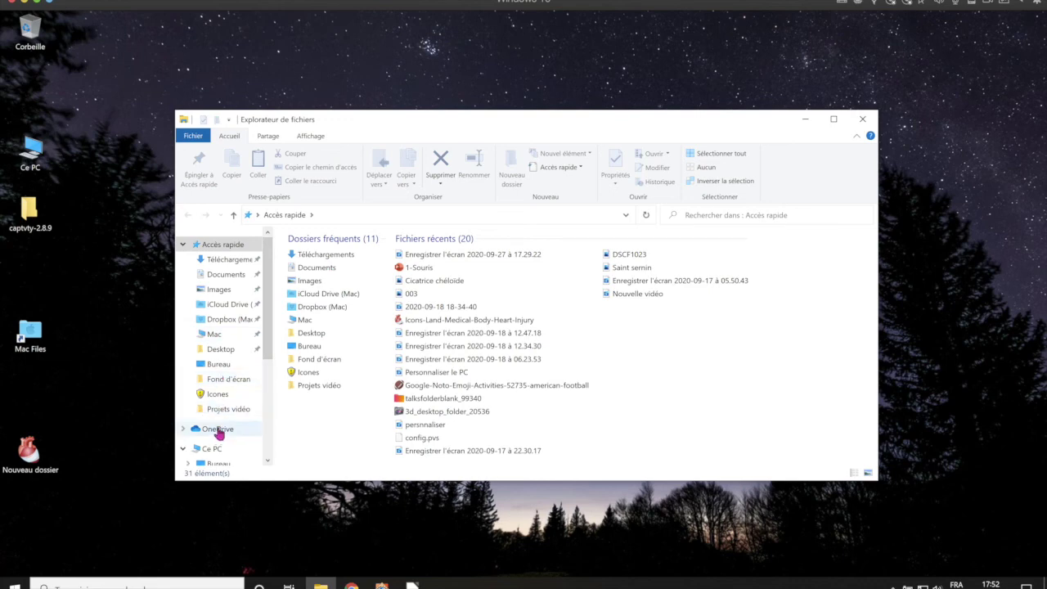
left_click(226, 274)
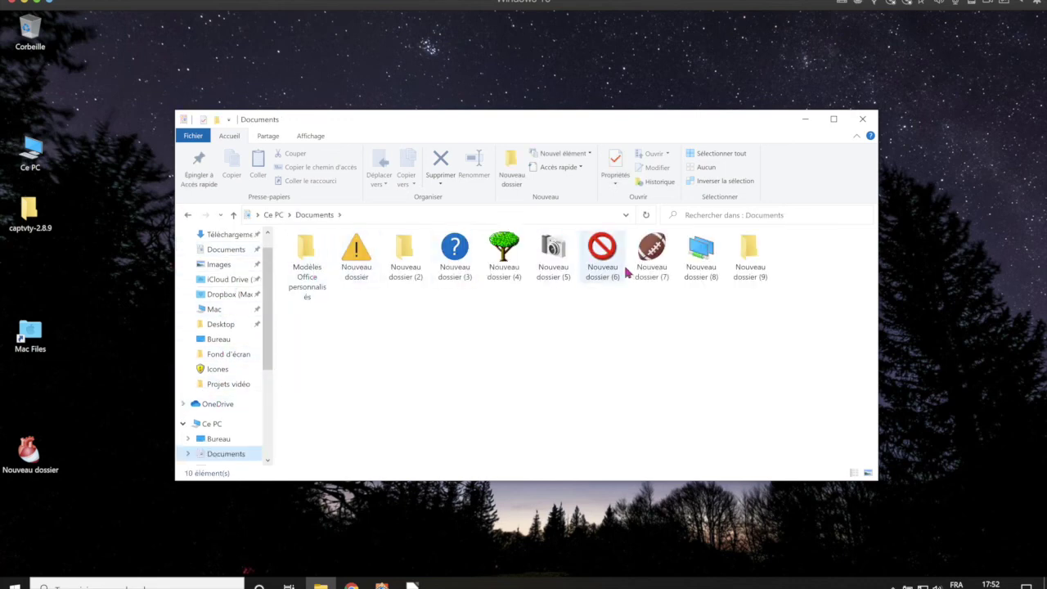